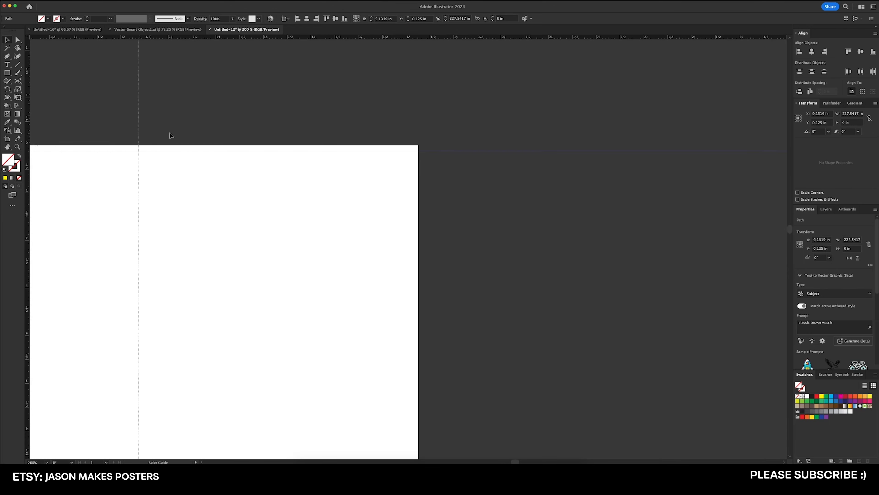
Place a vertical bleed guide at X 18.125 in, just inside the artboard's right edge
left_click_drag(411, 167, 412, 169)
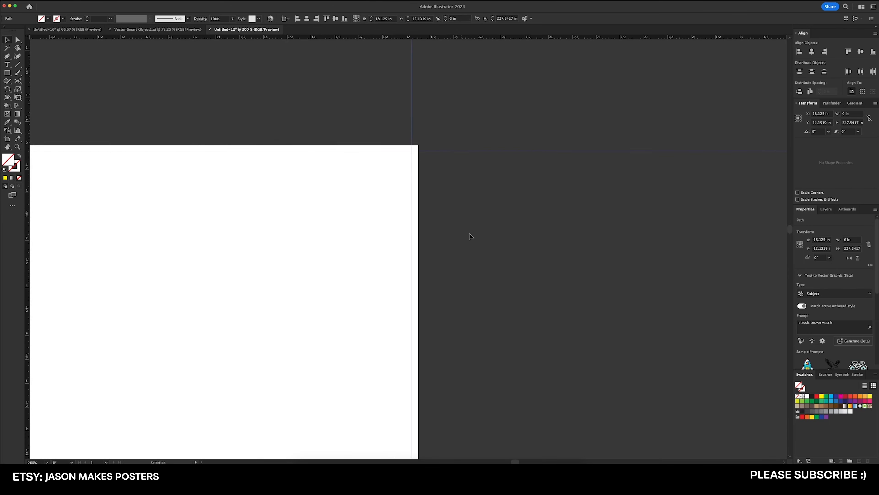
left_click_drag(489, 346, 514, 118)
left_click_drag(508, 329, 538, 62)
left_click_drag(506, 346, 552, 90)
left_click_drag(530, 381, 516, 195)
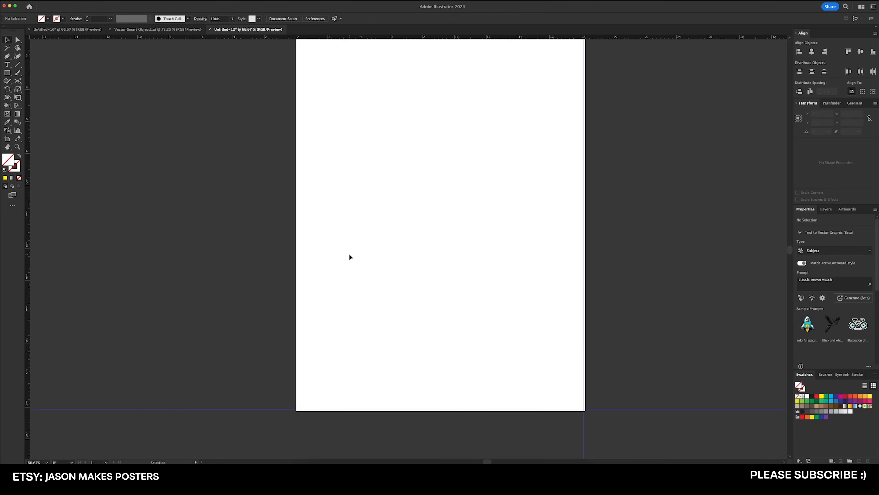
scroll(350, 256, "down", 1)
left_click_drag(377, 236, 347, 260)
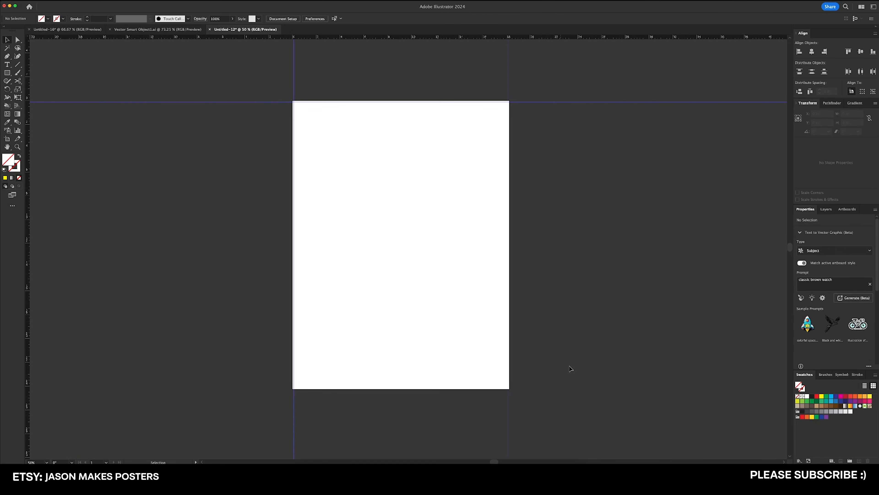
Draw a 3.125 by 0.125 in rectangle in the bleed strip from the artboard's top-left corner and fill it yellow
scroll(294, 98, "up", 6)
key("m")
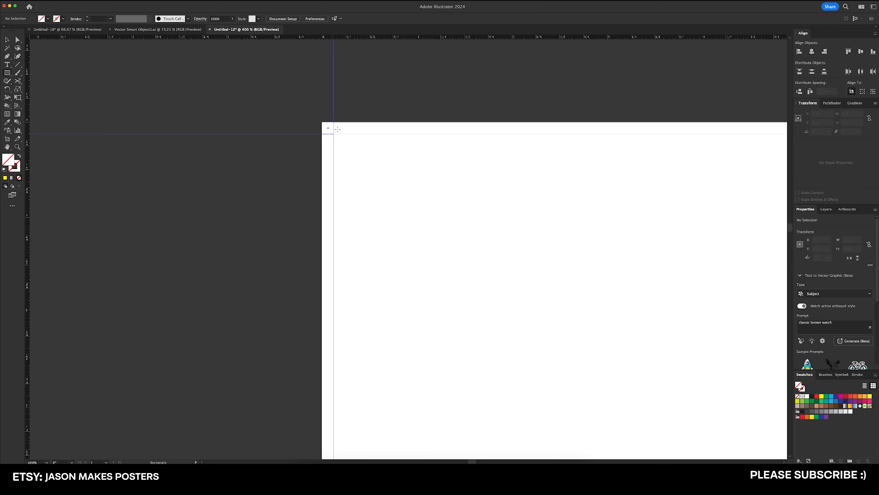
left_click_drag(322, 122, 620, 134)
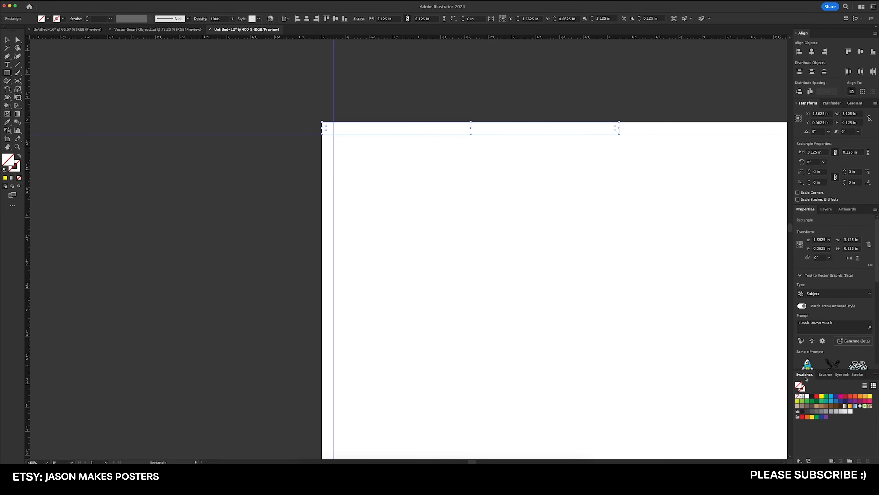
left_click(822, 396)
scroll(487, 208, "down", 2)
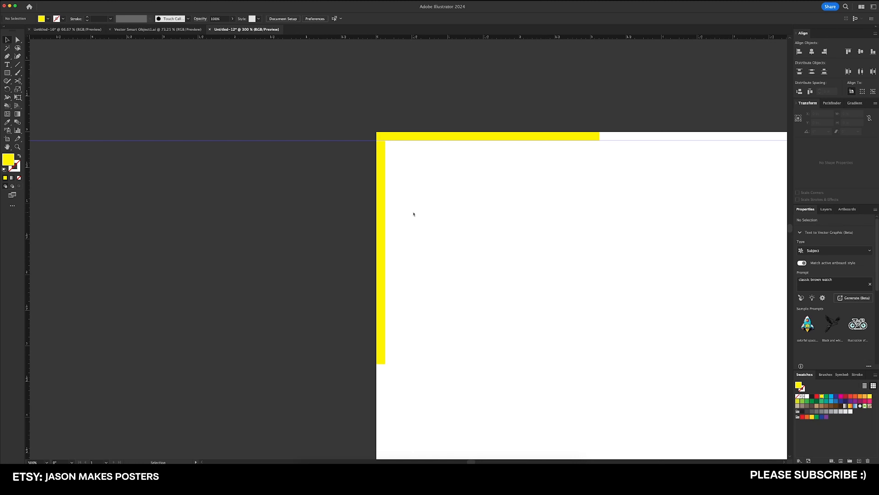
Add two margin guides: a vertical one at X 1 in and a horizontal one 1 in below the artboard's top edge
scroll(421, 223, "right", 5)
scroll(421, 222, "down", 1)
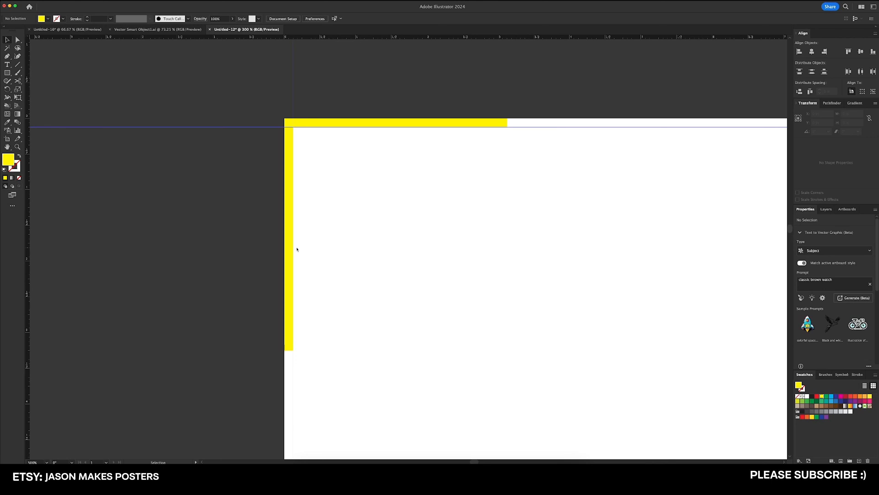
key("ctrl+minus")
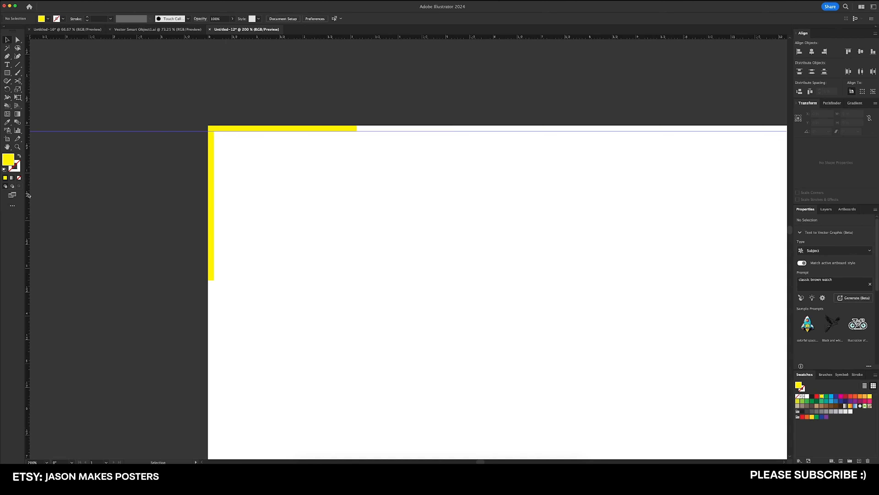
left_click_drag(29, 196, 174, 193)
left_click_drag(247, 199, 252, 199)
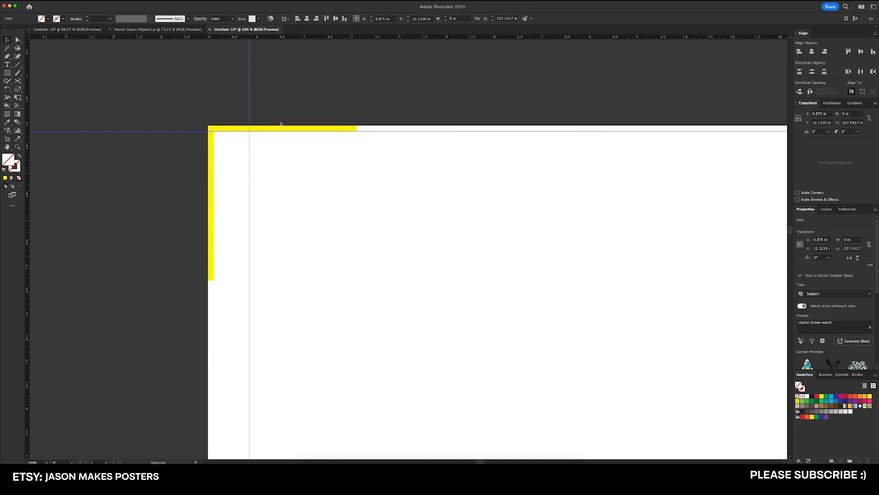
double_click(383, 19)
type("0.5")
key("Return")
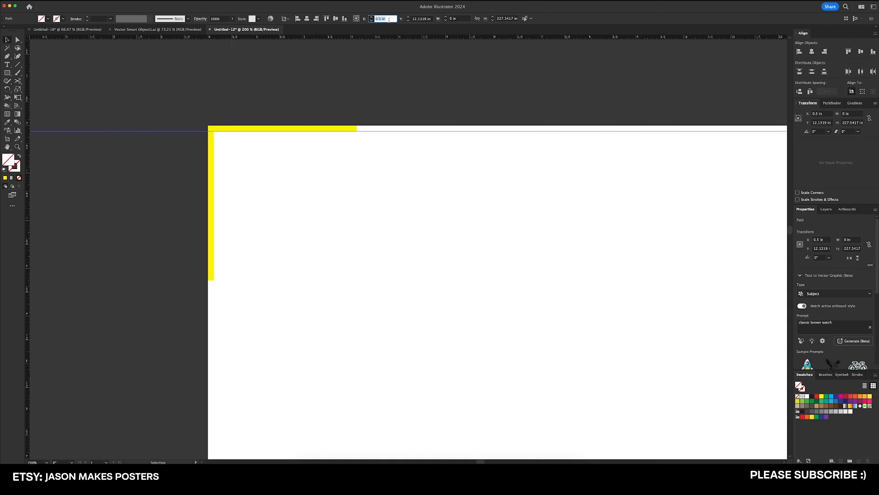
type("1")
key("Return")
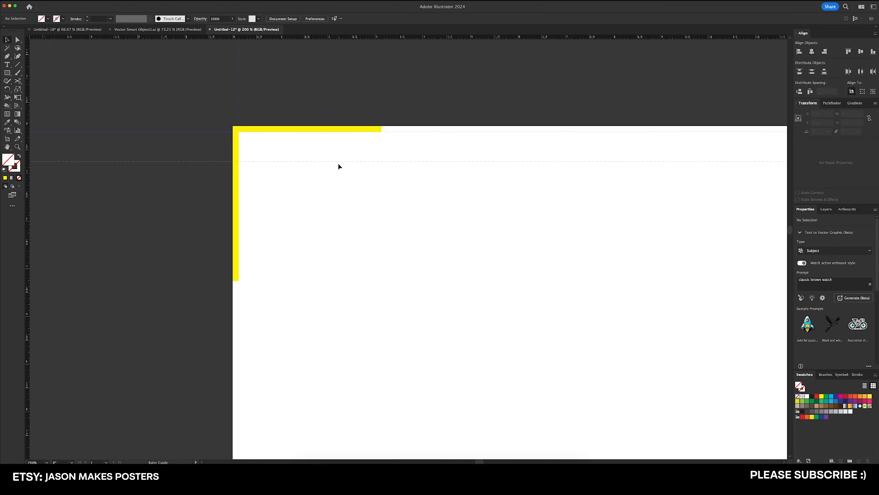
left_click_drag(339, 169, 353, 182)
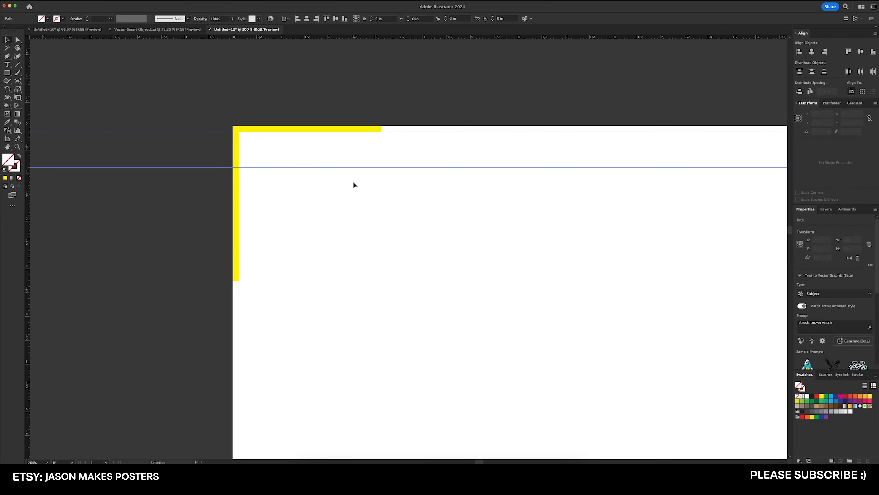
left_click(427, 68)
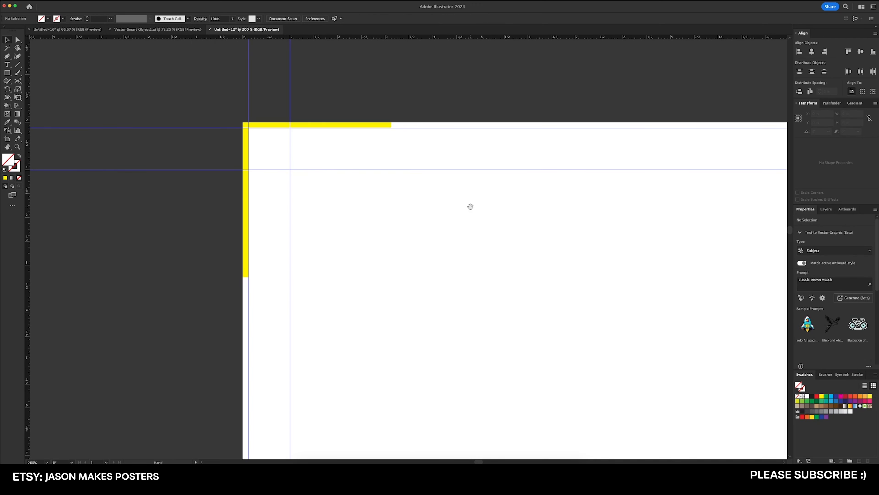
Add a vertical guide at about 17.25 in, near the artboard's right edge
key("super+minus")
key("super+minus")
key("super+minus")
left_click_drag(449, 164, 440, 101)
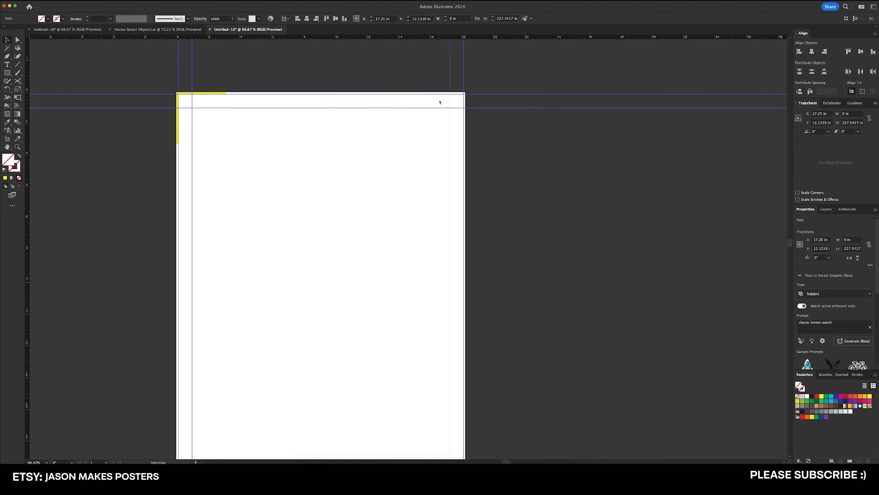
scroll(449, 90, "up", 5)
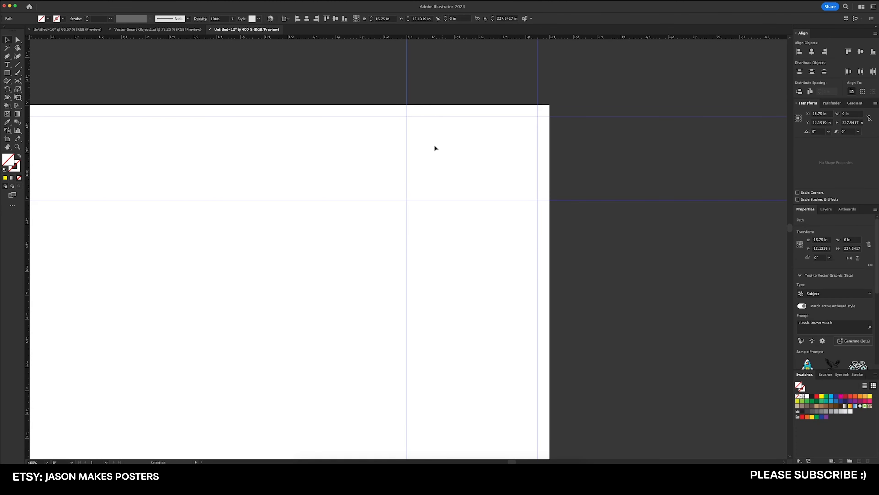
Align the new vertical guide to the artboard's right edge, then move it -1 in horizontally and 0 in vertically
left_click(851, 92)
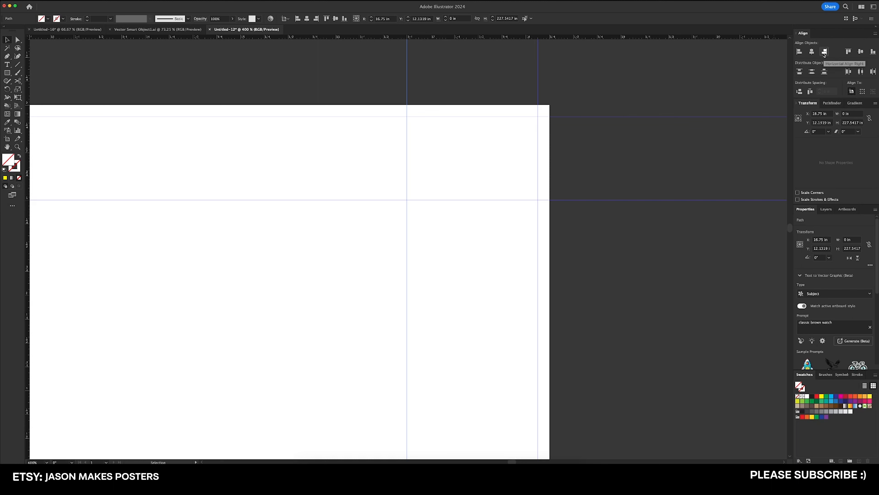
left_click(825, 52)
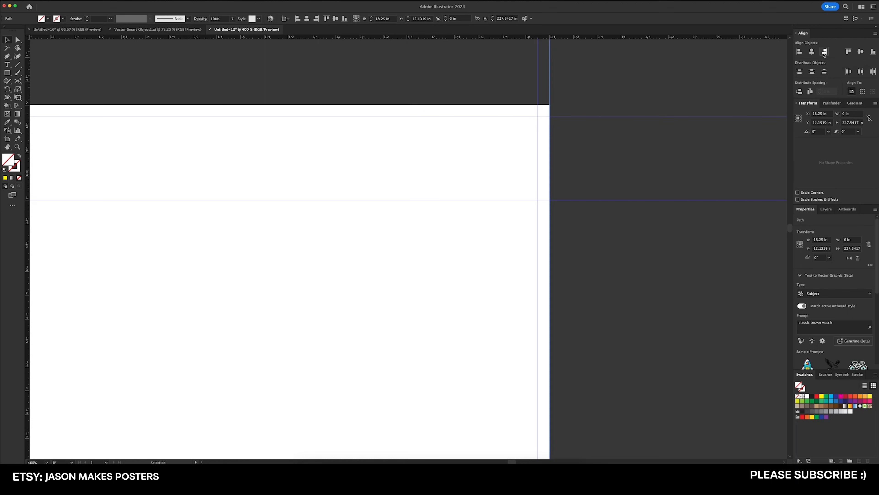
key("Return")
type("-")
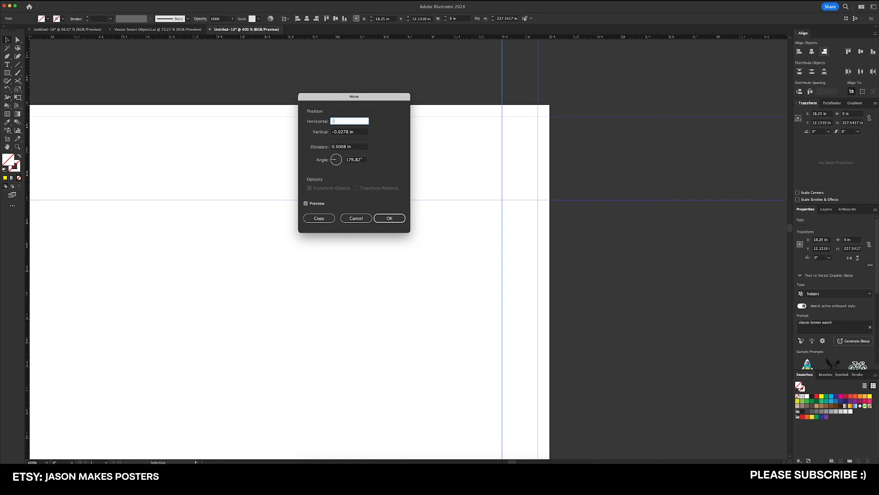
type("1")
key("Tab")
type("0")
key("Tab")
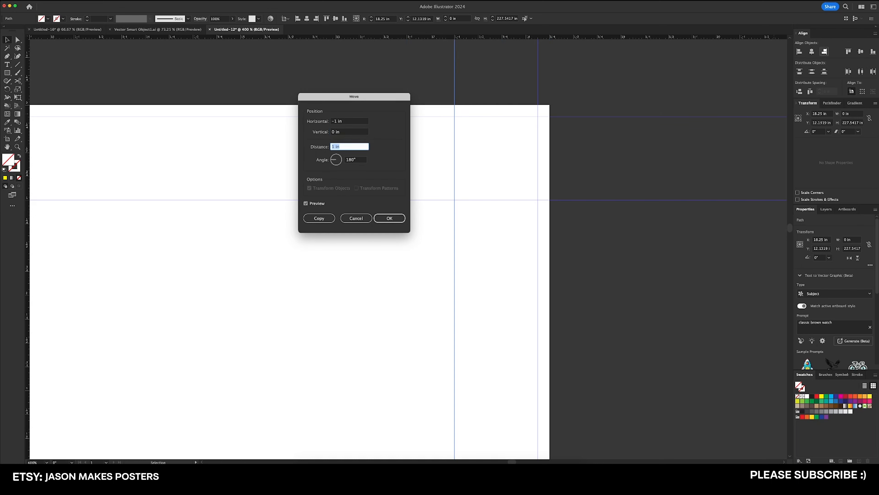
key("Return")
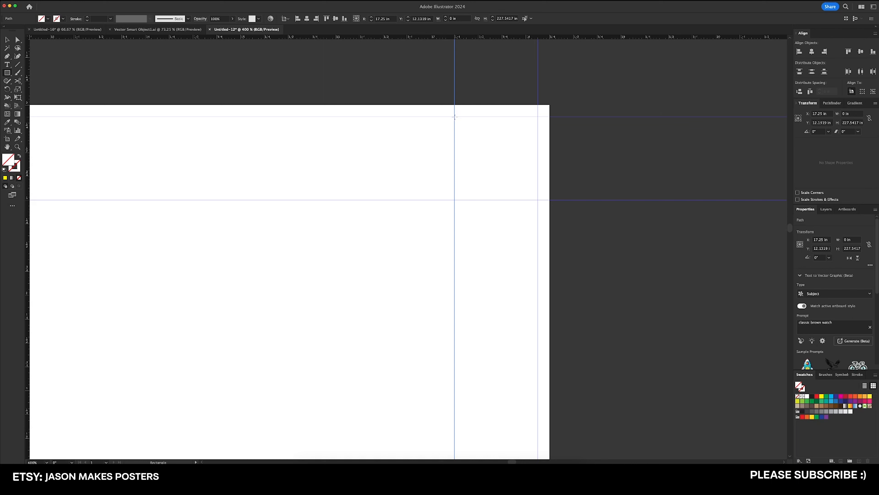
Draw a 0.875 in square between the bleed and margin guides at the artboard's top-right corner and fill it yellow
left_click_drag(454, 117, 538, 201)
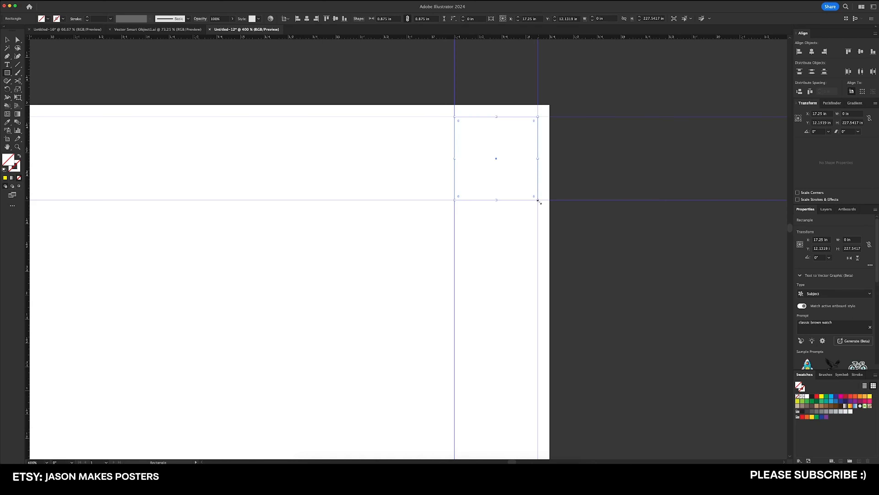
left_click(822, 396)
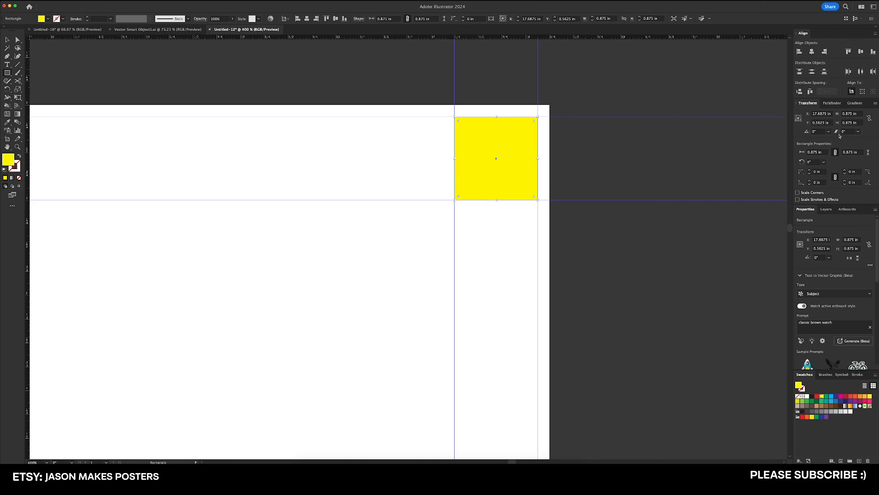
key("v")
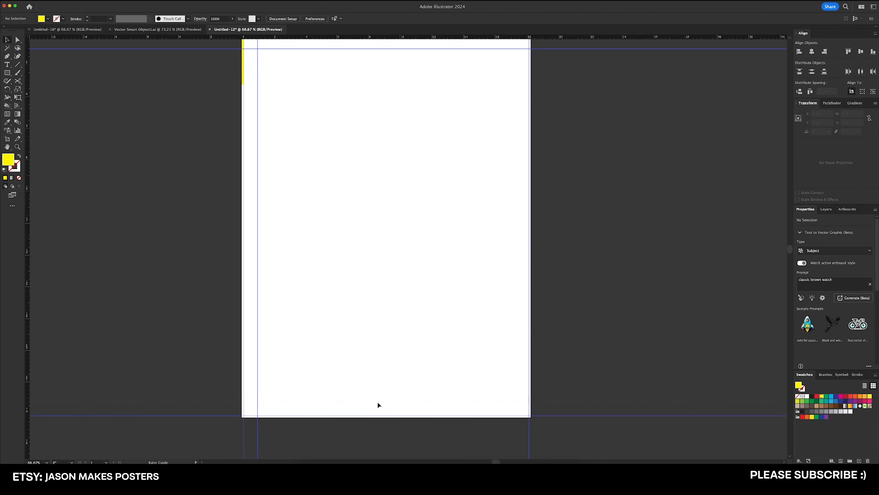
Add a horizontal margin guide at Y 23.25 in, 1 in above the artboard's bottom edge
left_click_drag(377, 401, 388, 346)
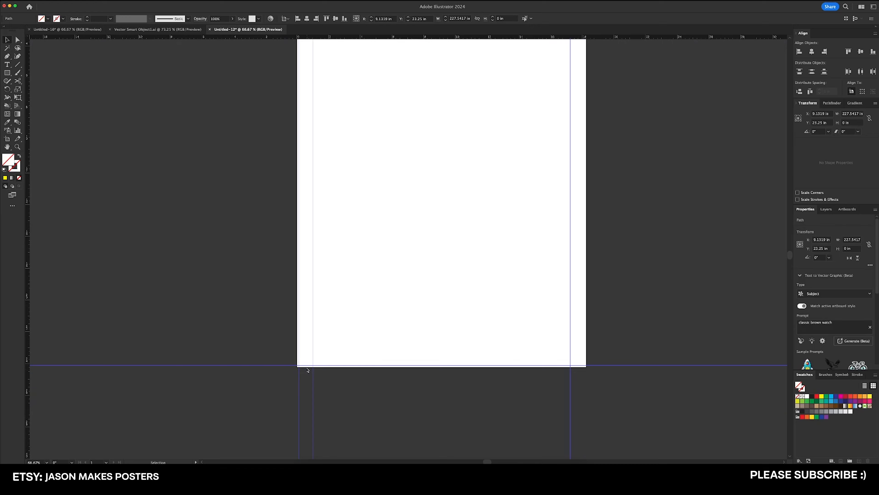
left_click(309, 369)
left_click_drag(384, 92, 363, 169)
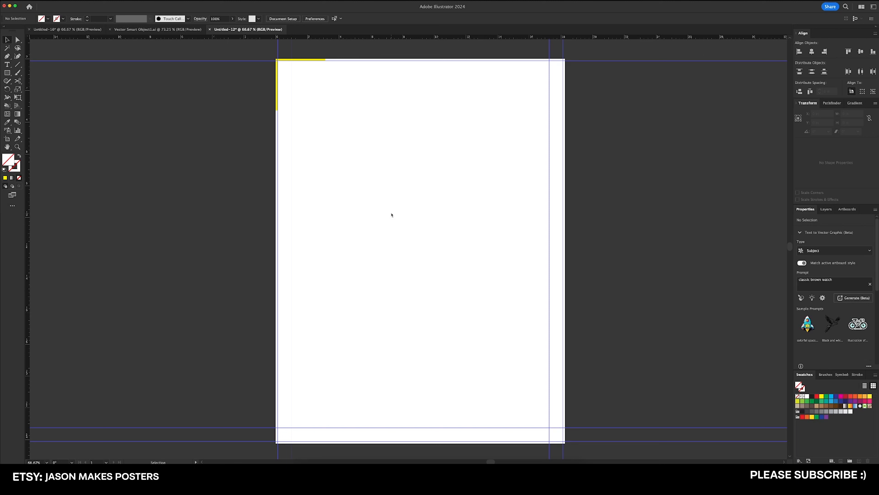
Draw a yellow 16.25 by 22.25 in rectangle filling the area inside the four margin guides
key("m")
left_click_drag(293, 74, 543, 429)
left_click_drag(543, 428, 549, 428)
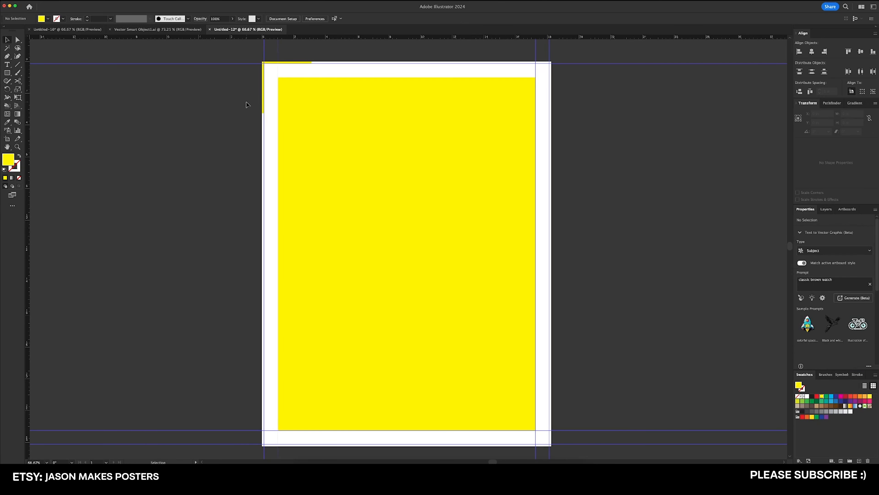
Examine the bleed strips and the margin between the guides at the artboard's top-left corner
scroll(251, 104, "left", 1)
scroll(251, 104, "up", 1)
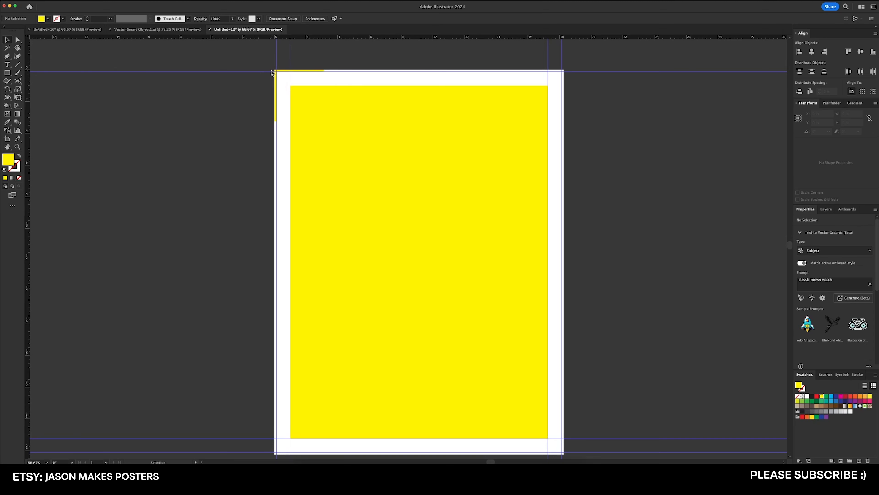
scroll(291, 71, "up", 3)
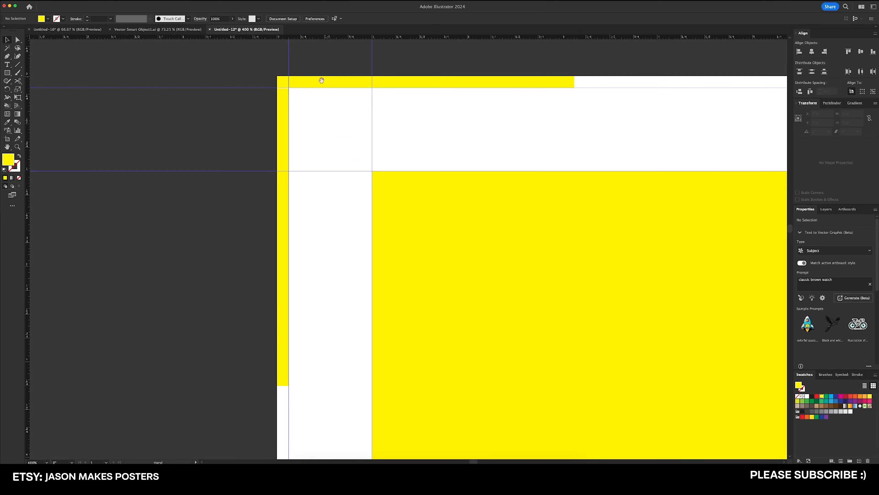
scroll(322, 79, "up", 1)
scroll(281, 215, "down", 1)
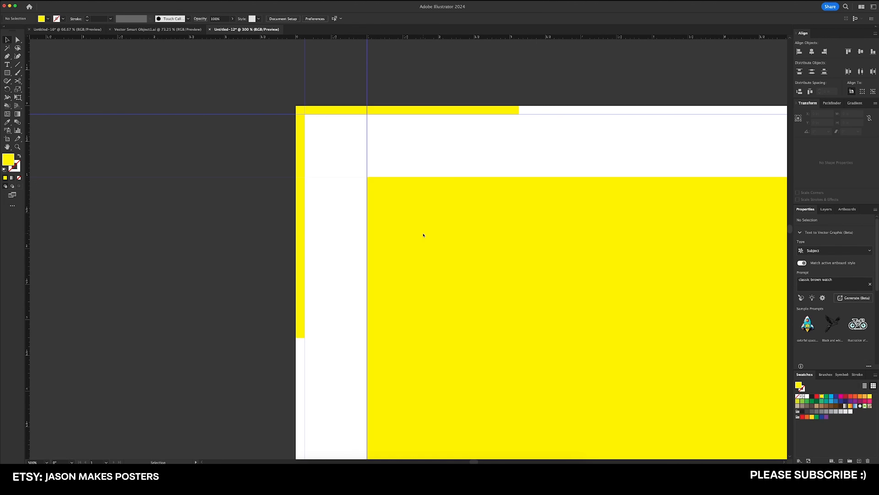
scroll(409, 232, "right", 2)
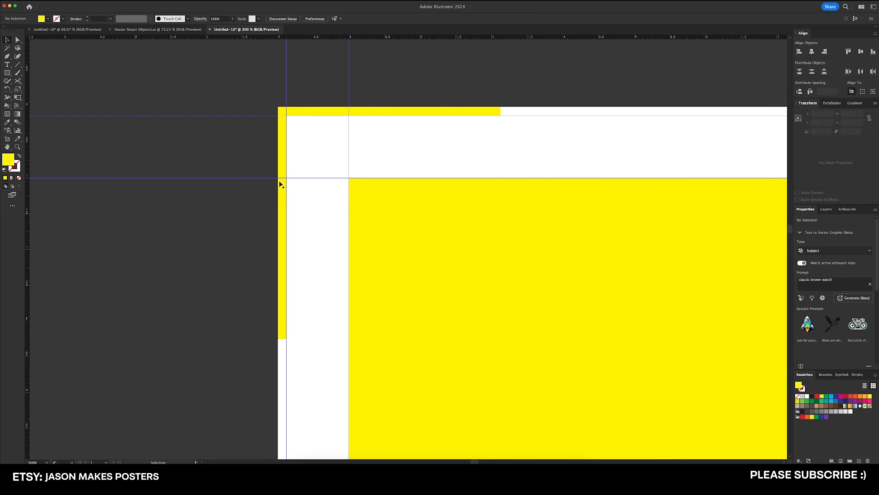
scroll(280, 180, "right", 2)
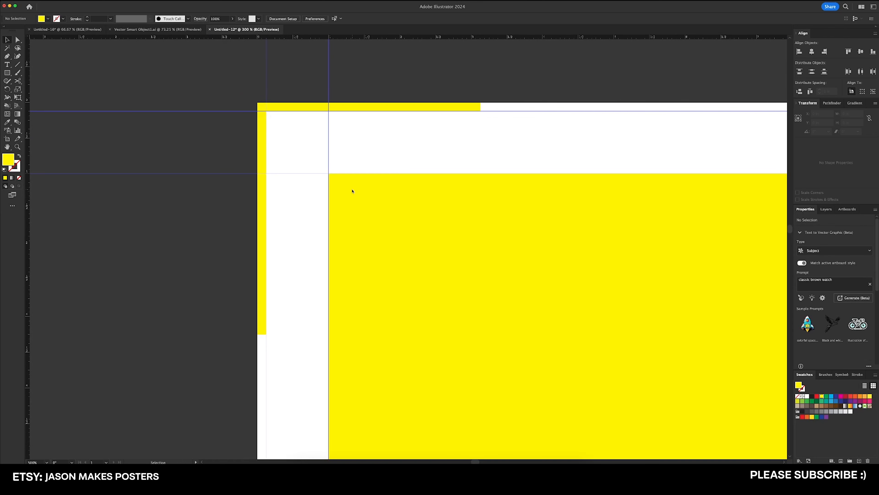
key("super+minus")
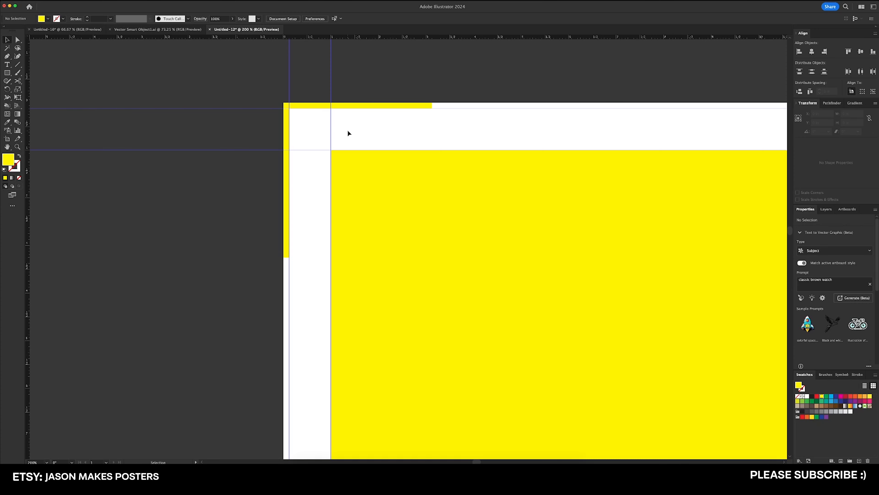
Enlarge the yellow rectangle from its center to 18 by 24 in so its edges meet the bleed guides
key("super+minus")
key("super+minus")
key("super+minus")
key("super+minus")
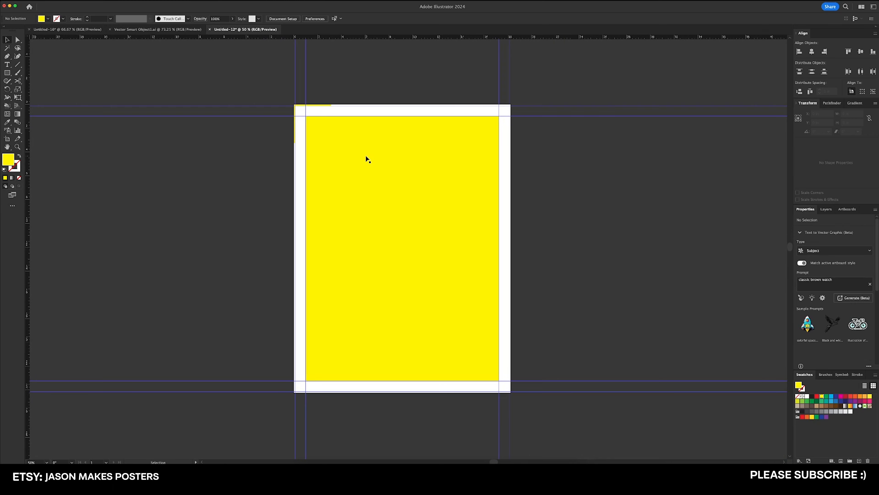
left_click(407, 205)
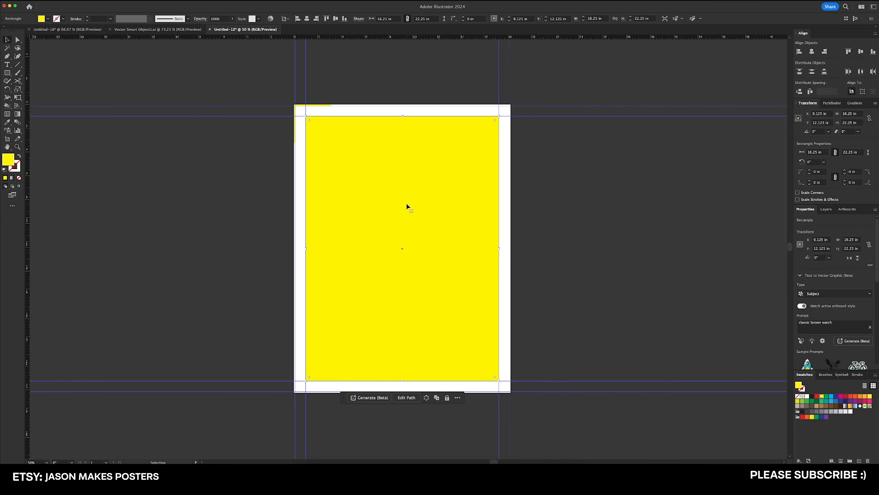
scroll(373, 122, "up", 2)
left_click_drag(438, 120, 443, 169)
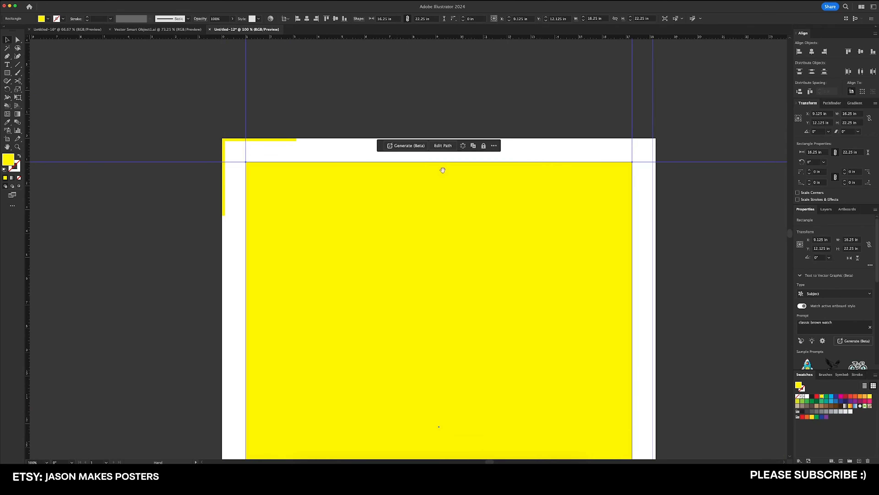
left_click_drag(616, 192, 567, 192)
left_click_drag(584, 162, 603, 140)
scroll(602, 147, "up", 10)
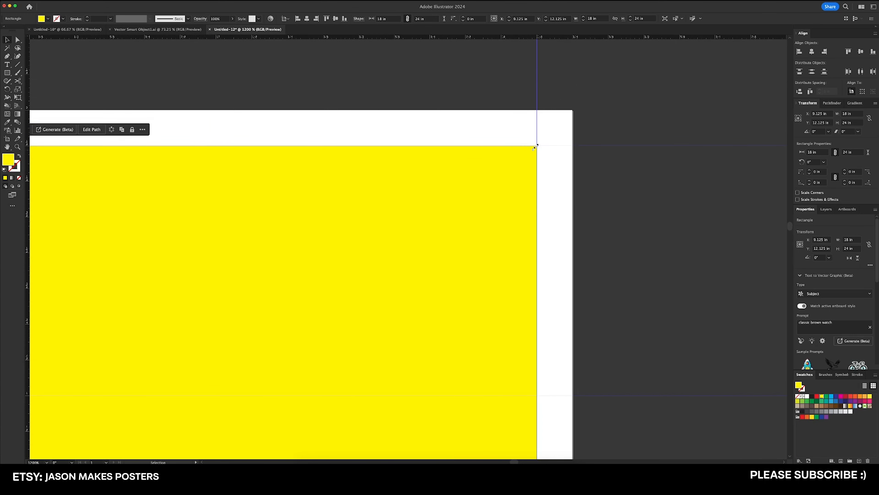
Enlarge the yellow rectangle from its center to 18.25 by 24.25 in so it covers the whole artboard, and deselect it
left_click_drag(538, 146, 573, 110)
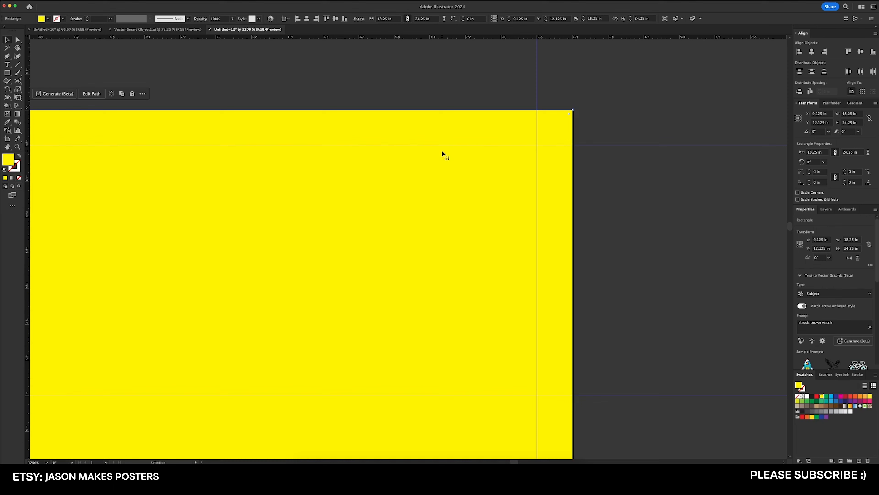
key("super+0")
left_click(646, 208)
Create a 16.25 by 22.25 in placeholder text area inside the four margin guides and color its text red
key("t")
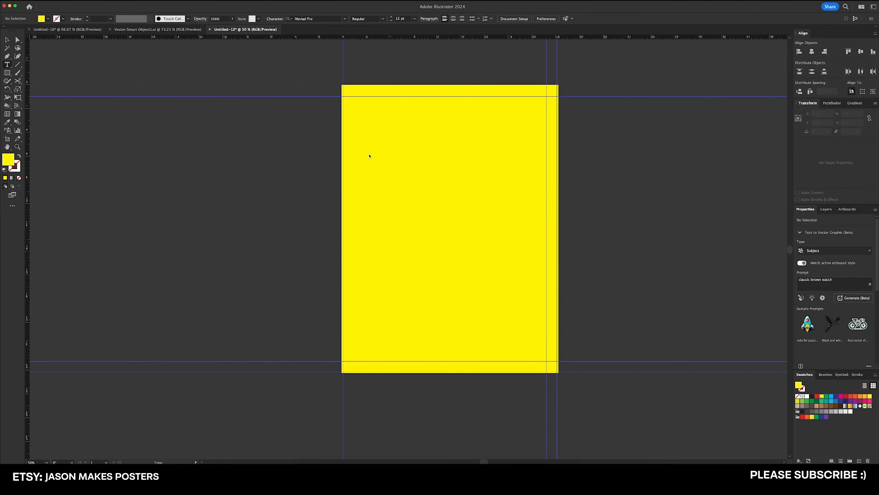
left_click_drag(353, 96, 546, 360)
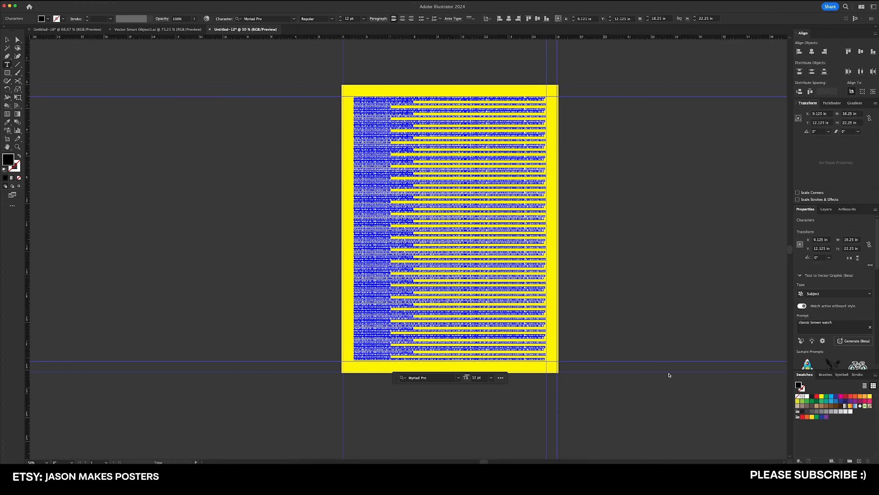
key("Escape")
left_click(846, 396)
left_click(623, 222)
Examine the spacing between the text block, the margin and bleed guides, and the artboard's top-left corner
scroll(351, 84, "up", 6)
scroll(331, 200, "right", 2)
scroll(294, 222, "right", 1)
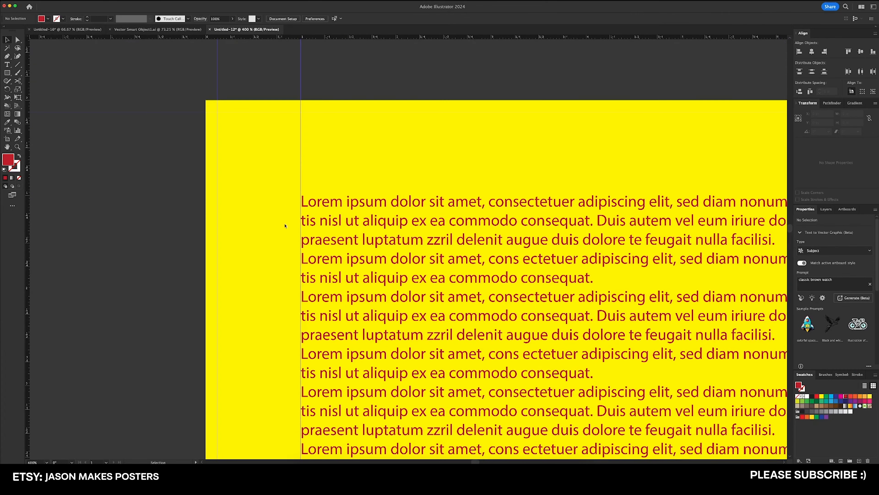
scroll(294, 277, "down", 1)
scroll(294, 277, "left", 1)
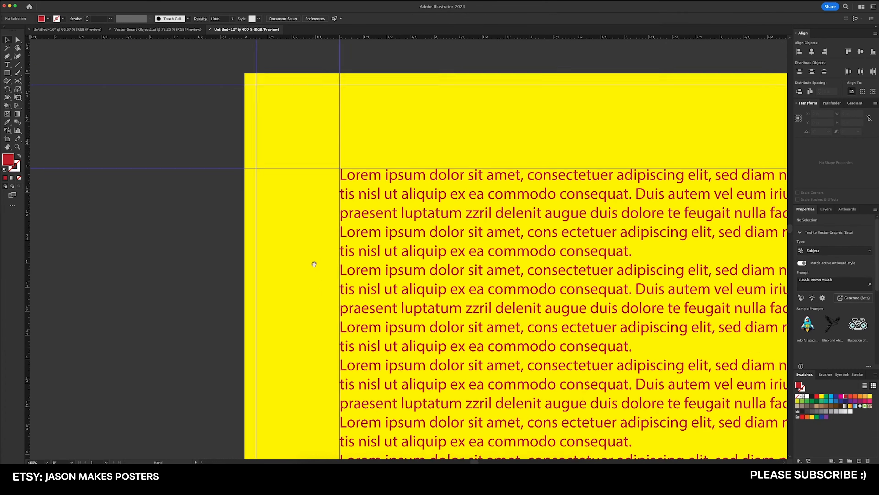
scroll(304, 170, "right", 3)
scroll(305, 169, "down", 1)
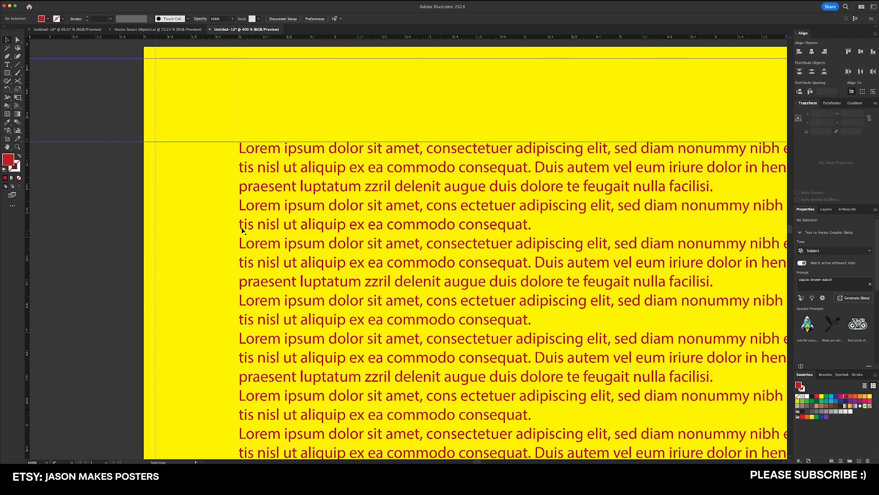
key("super+minus")
scroll(259, 160, "down", 2)
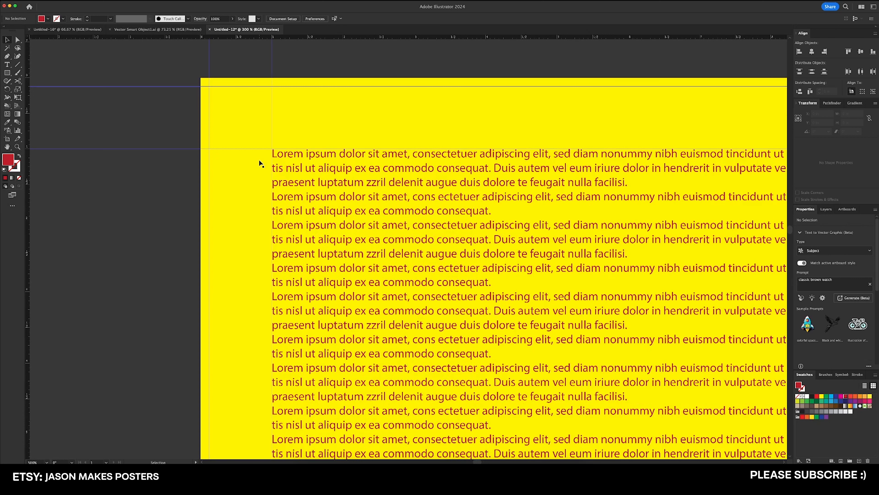
key("super+equal")
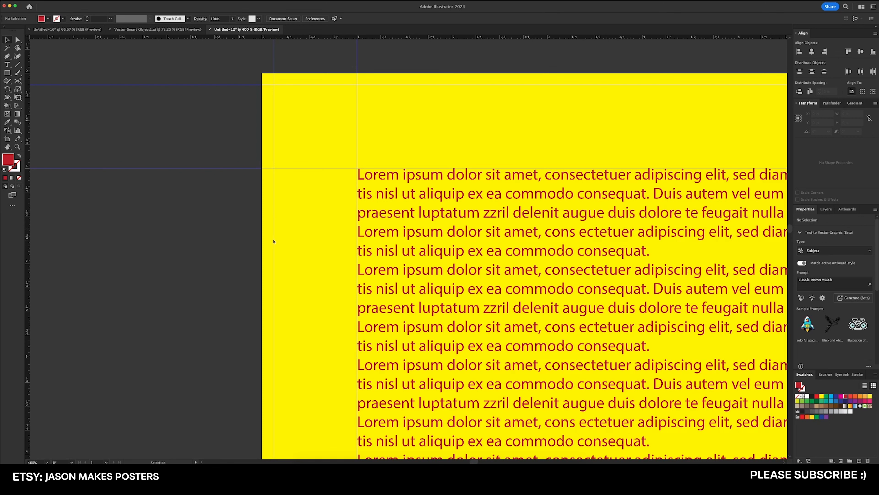
key("space")
left_click_drag(272, 212, 276, 217)
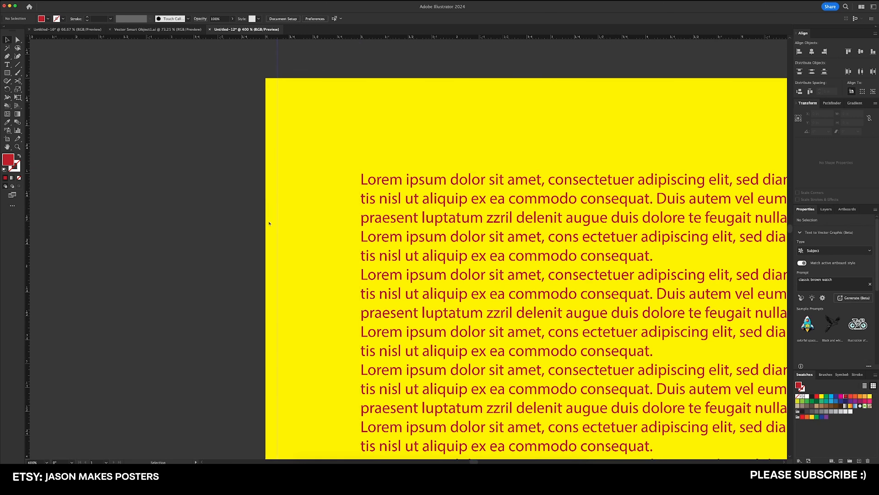
Add a vertical guide at X 0.5 in and a matching horizontal guide between the top bleed and margin guides
scroll(251, 219, "down", 1)
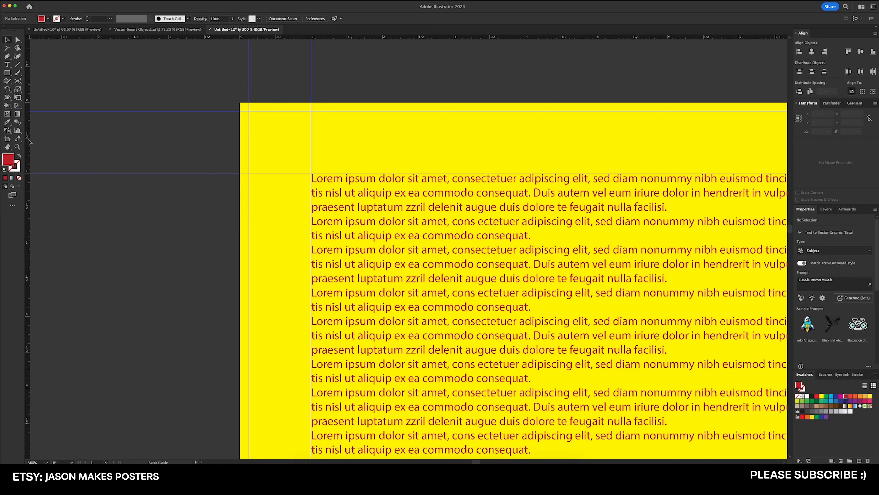
left_click_drag(30, 142, 276, 158)
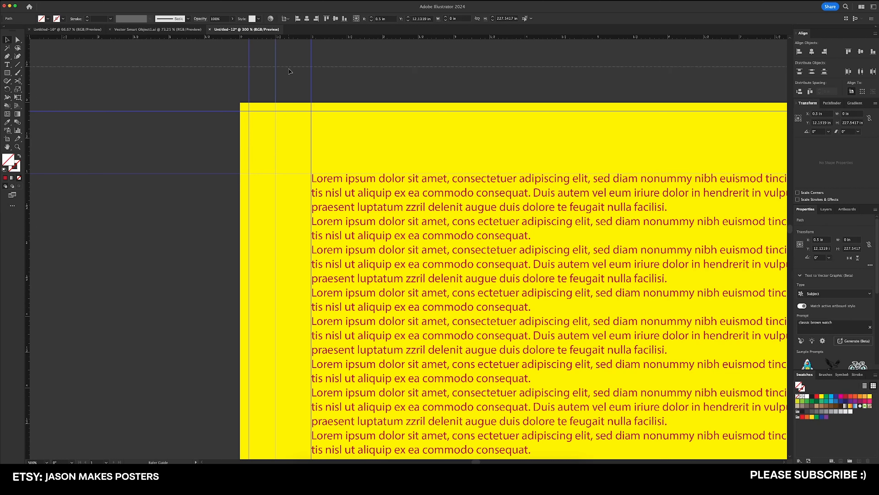
left_click(292, 138)
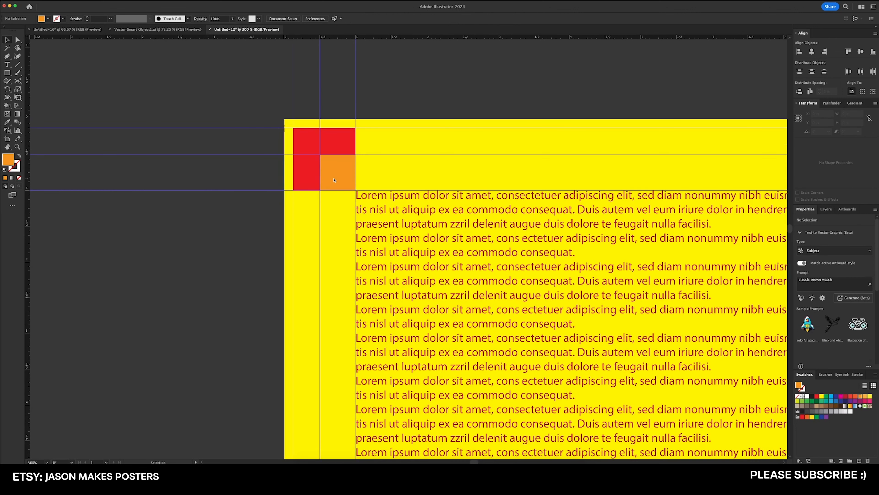
Select the text block and examine how it lines up with the red and orange areas at the top-left corner
left_click(374, 197)
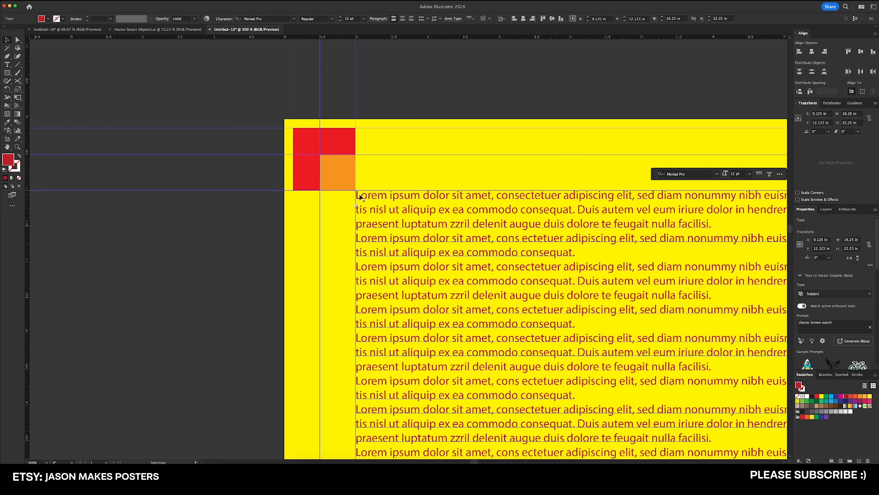
scroll(364, 215, "up", 1)
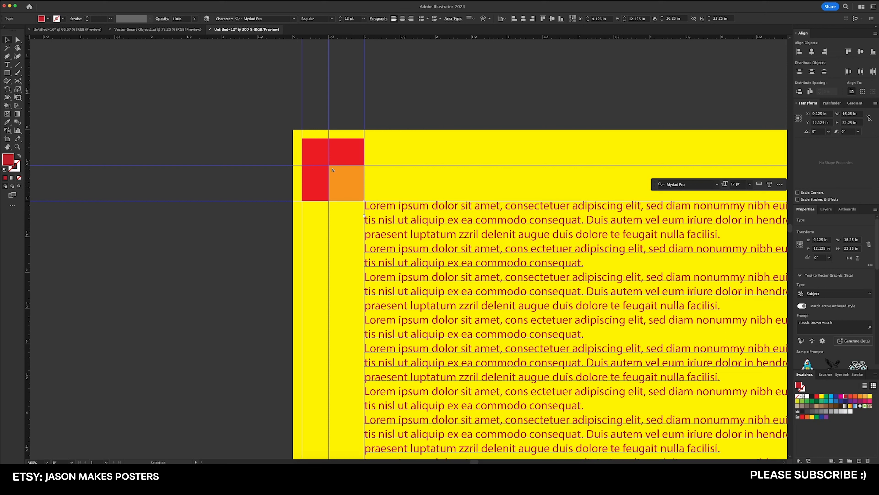
scroll(318, 154, "down", 1)
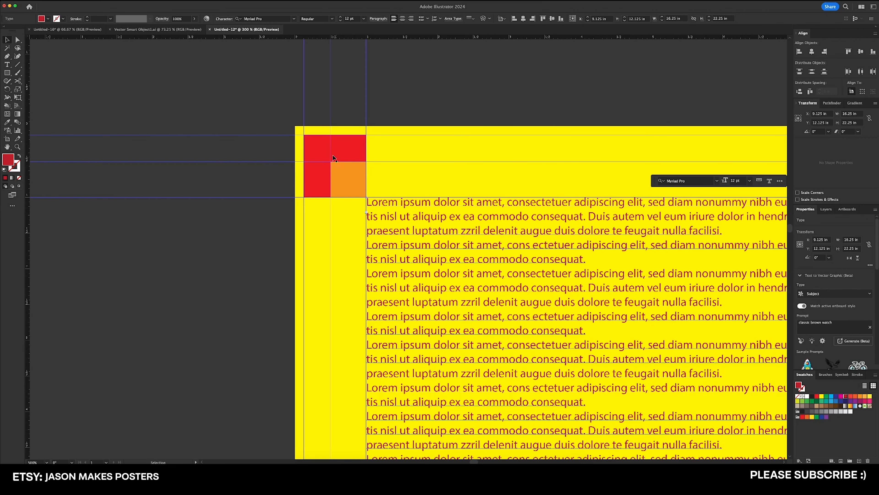